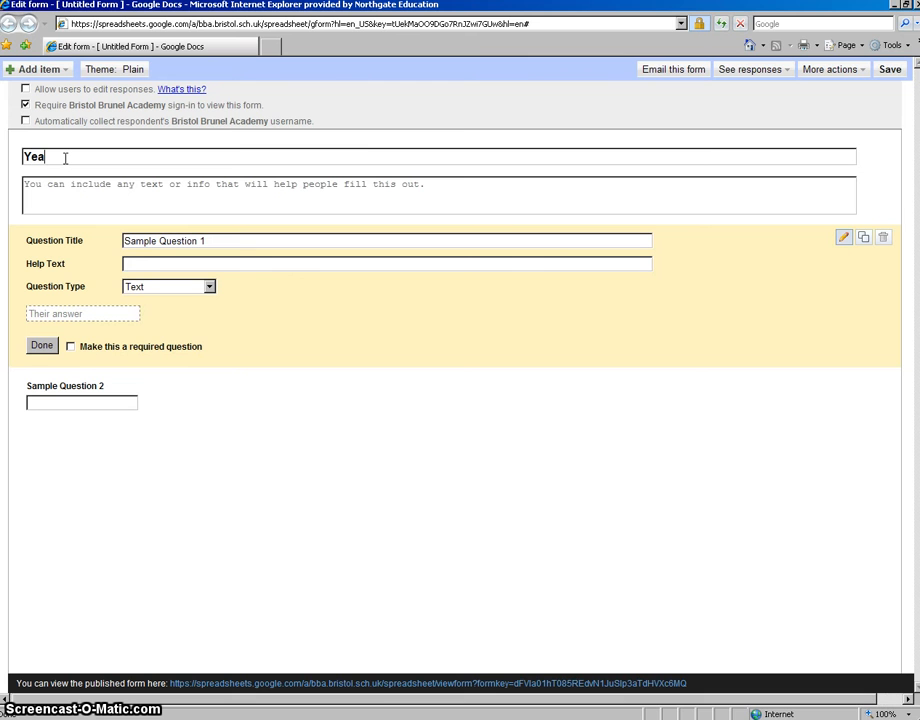
Step: Title the form "Year 8 Taster ICT - Multimedia Product"
text(Taster )
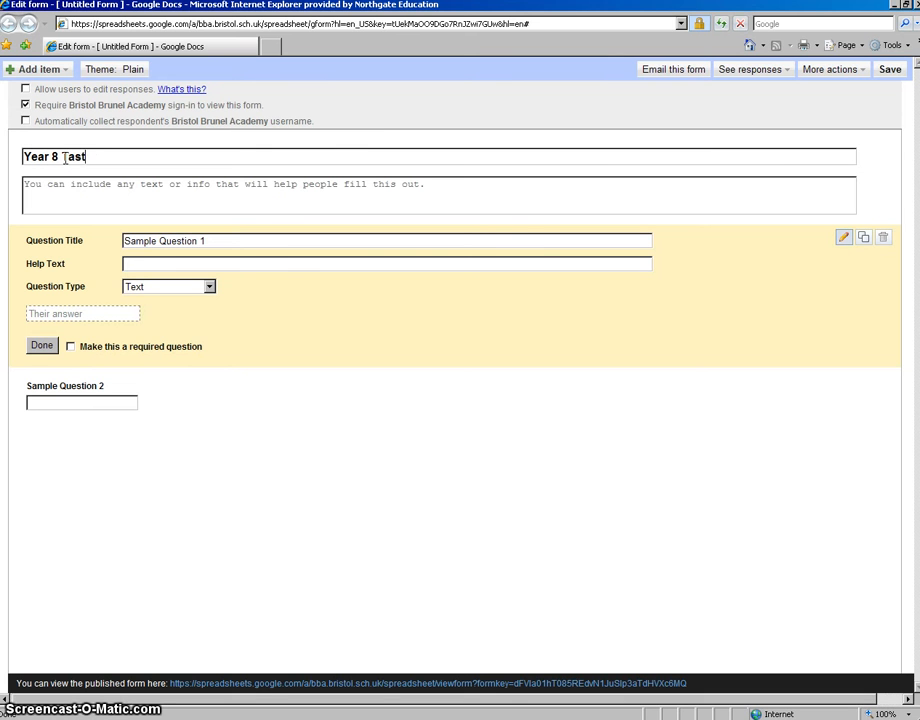
text(lc)
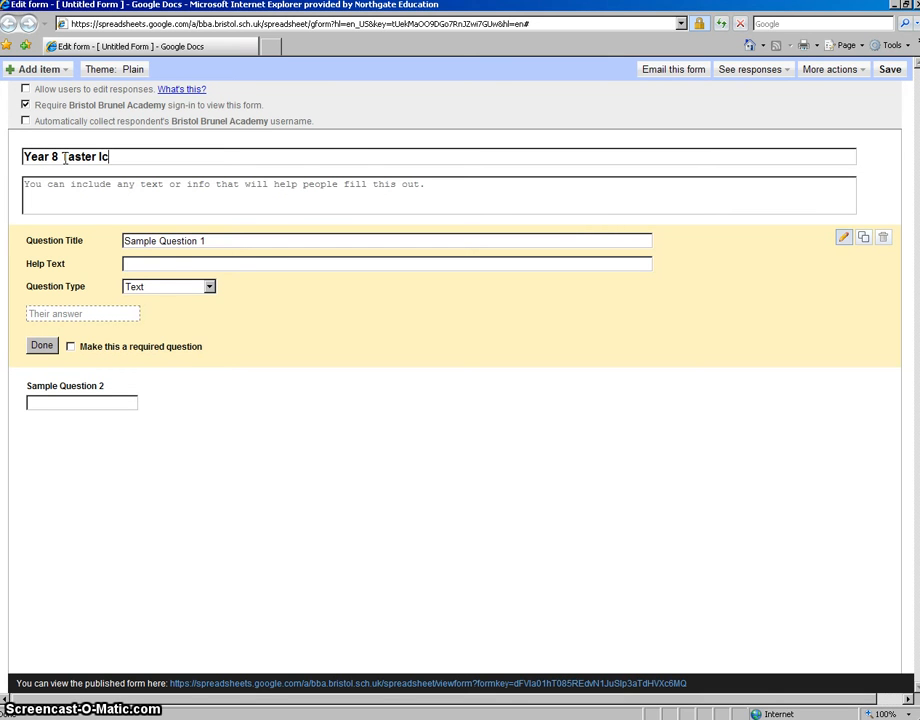
text(CT)
key(BackSpace)
key(BackSpace)
text(CT - M)
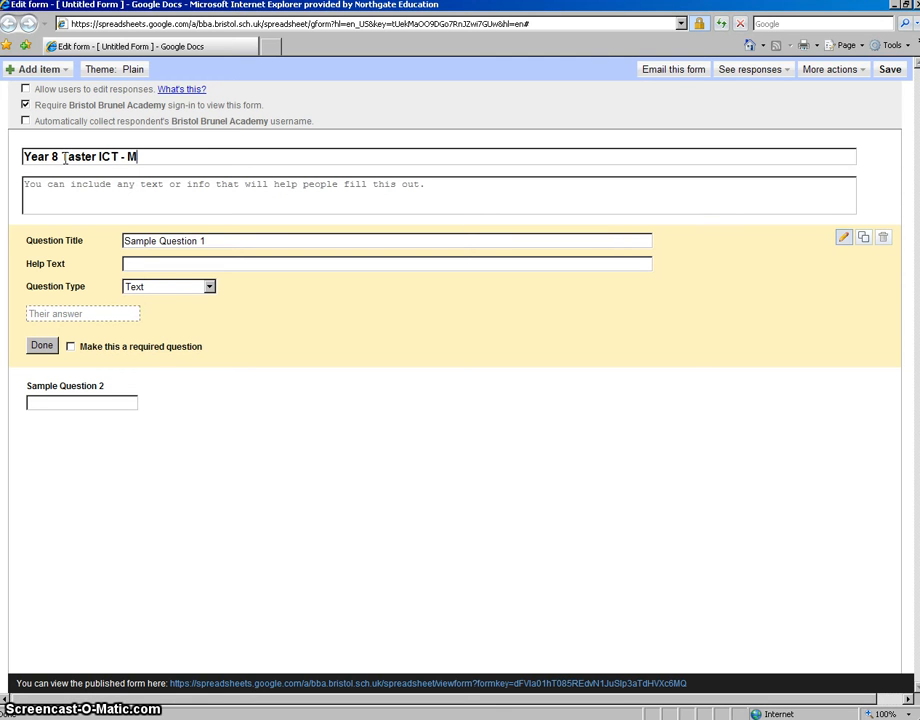
text(ultimedia)
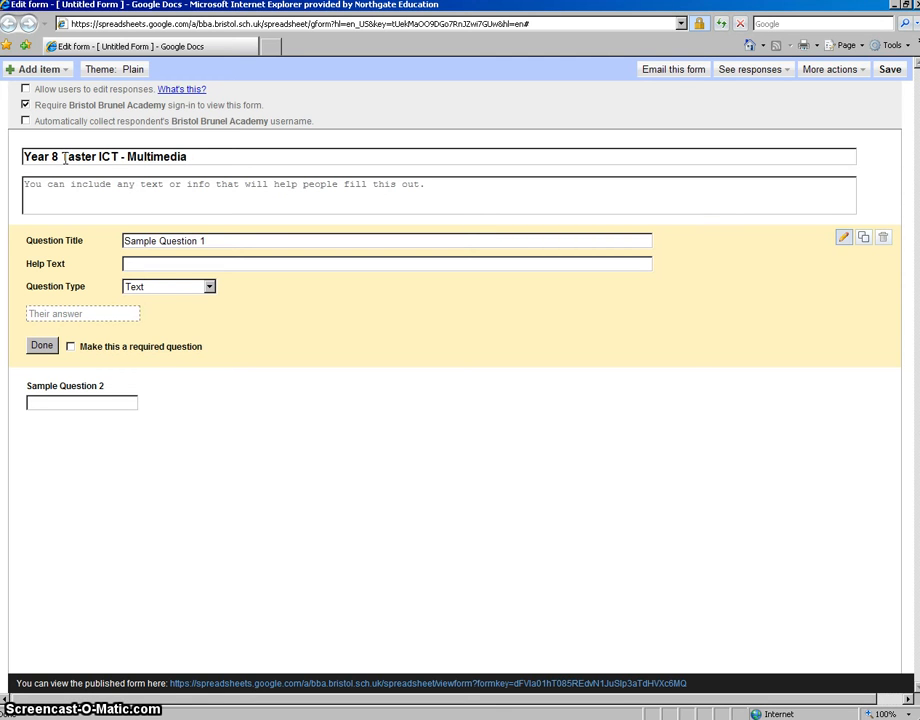
text( Product)
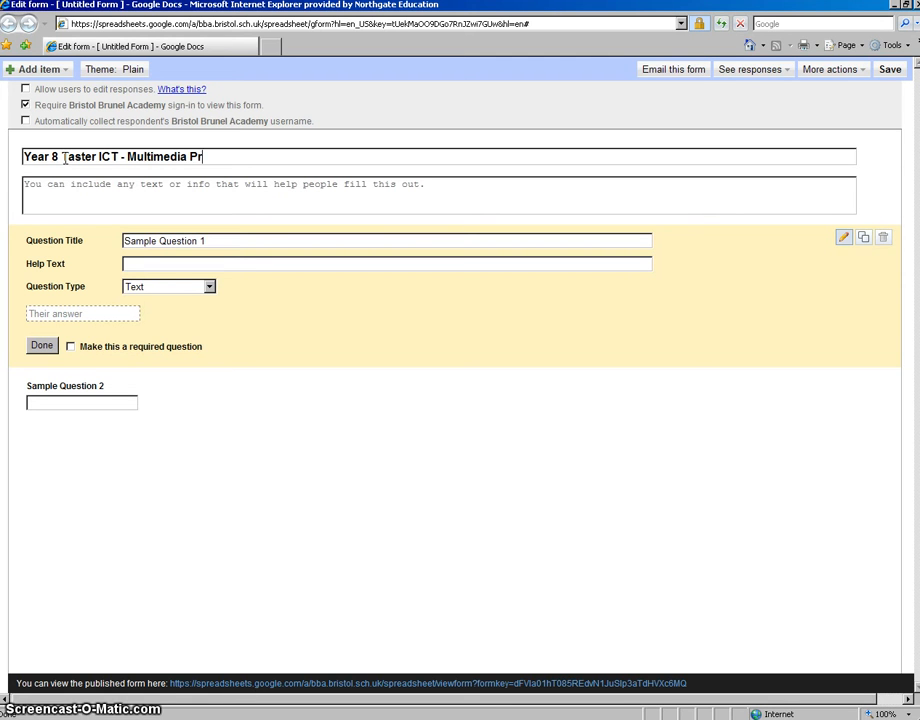
Step: Fill in the form's description with "The aim of my product is to inform people about the TV show Family Guy."
click(60, 192)
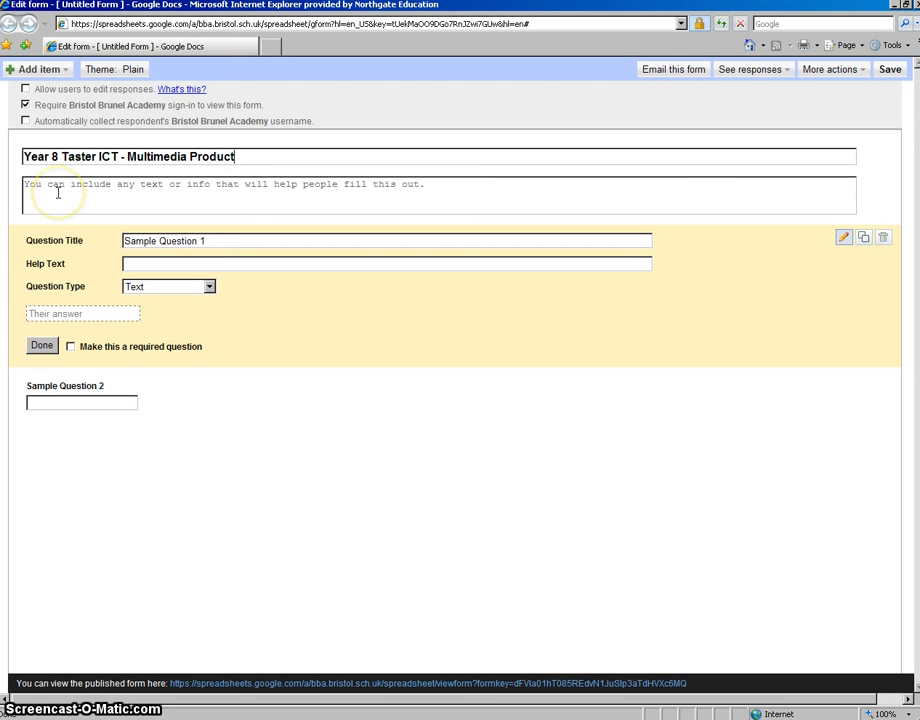
click(58, 193)
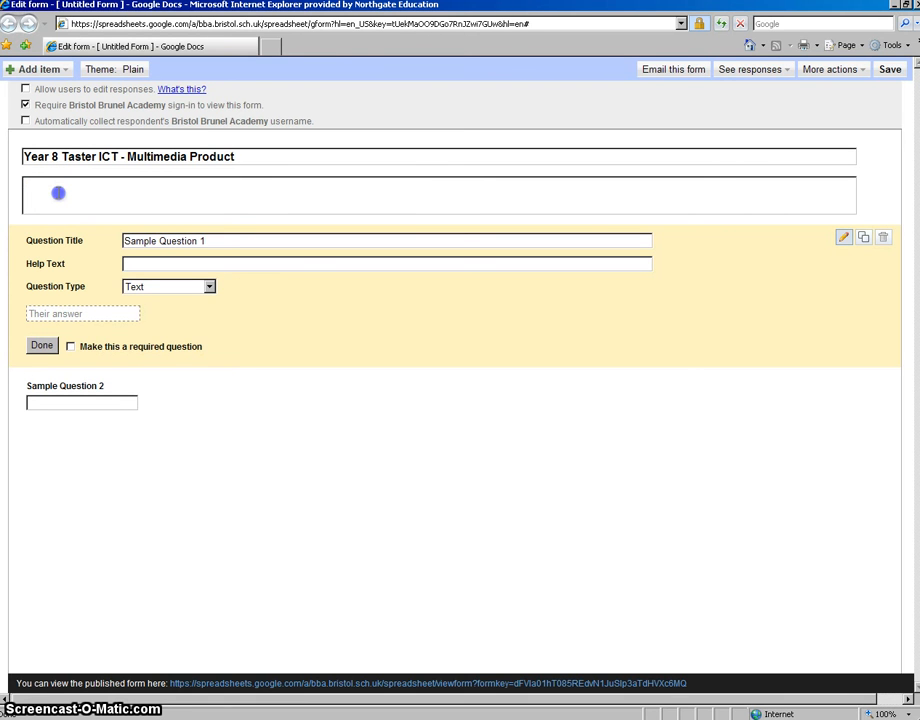
text(The aim)
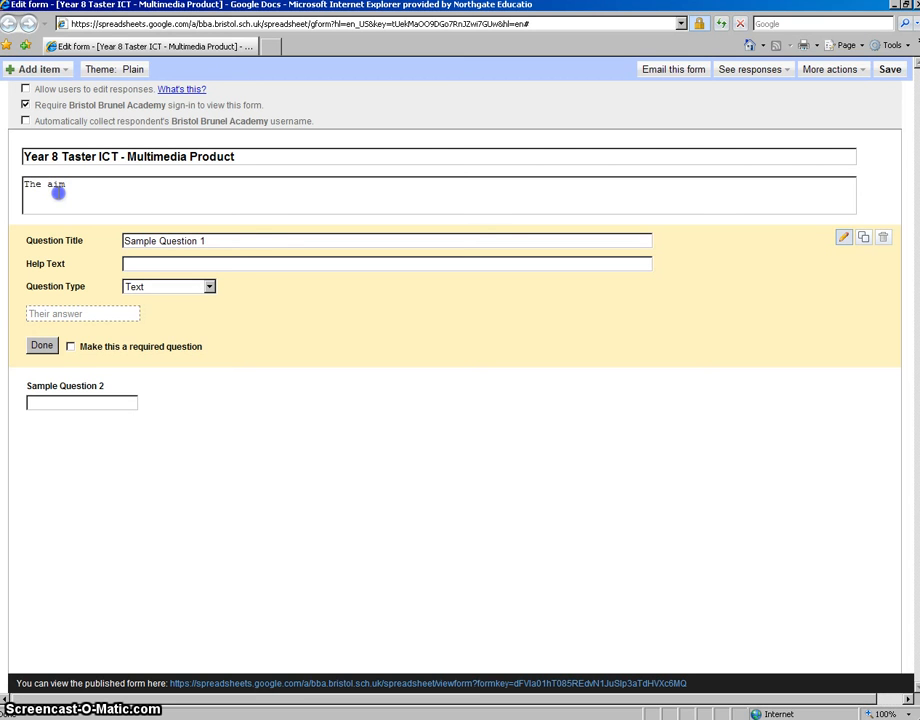
text( of my)
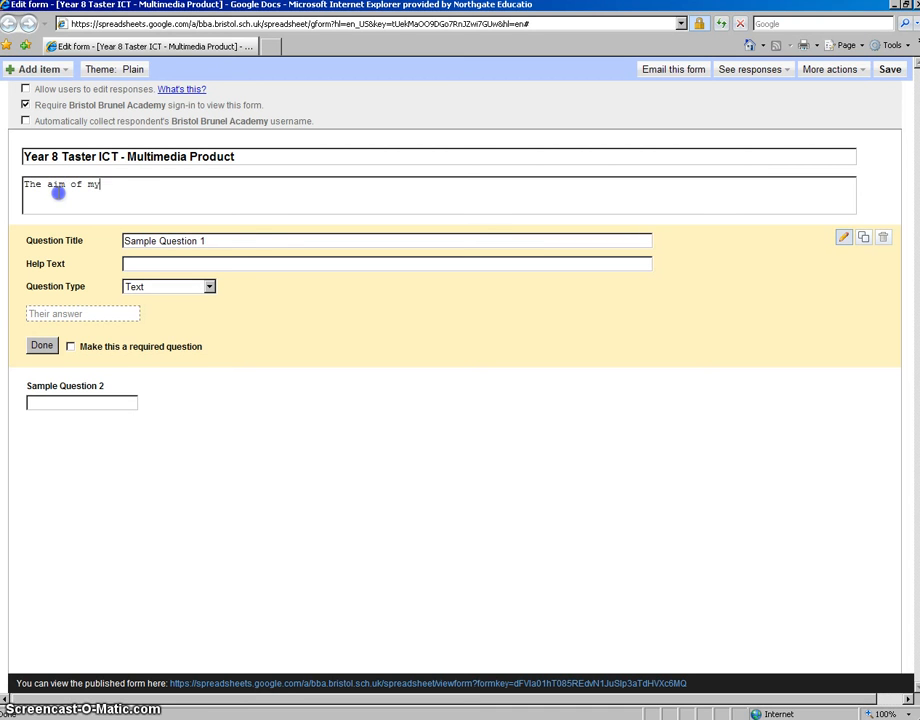
text( product)
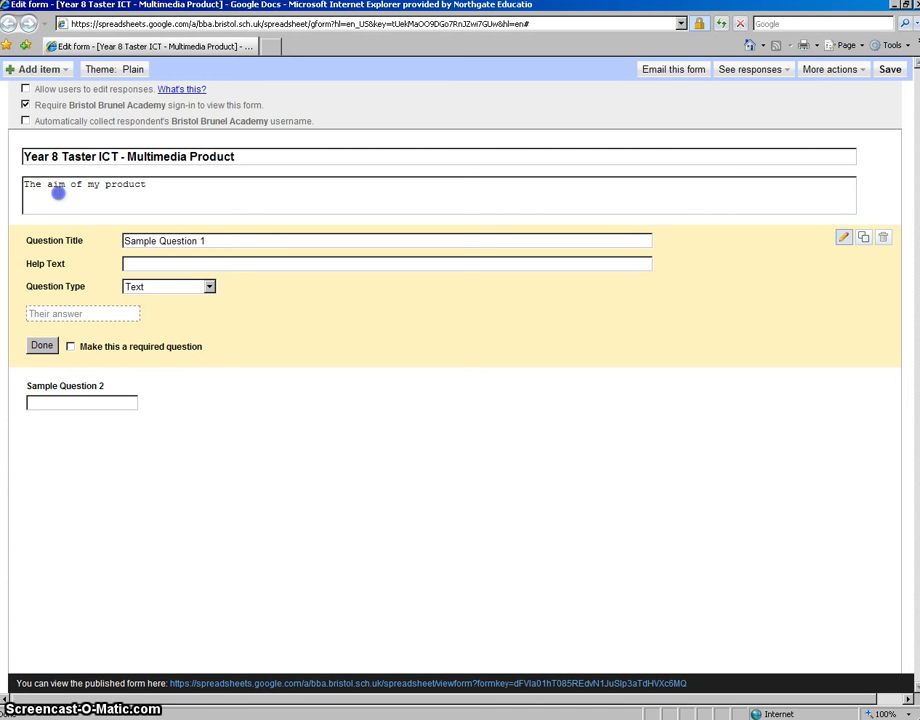
text( is to inform people about the TV)
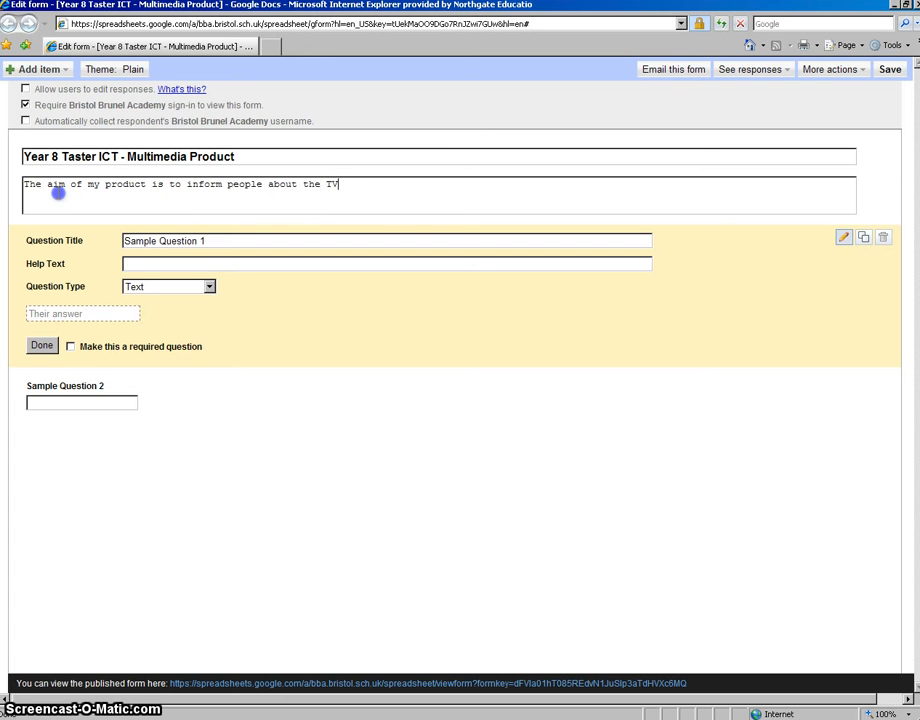
text( show Family Guy.)
Step: Replace the first sample question's title with "Did you find the navigation system easy to use?"
key(Tab)
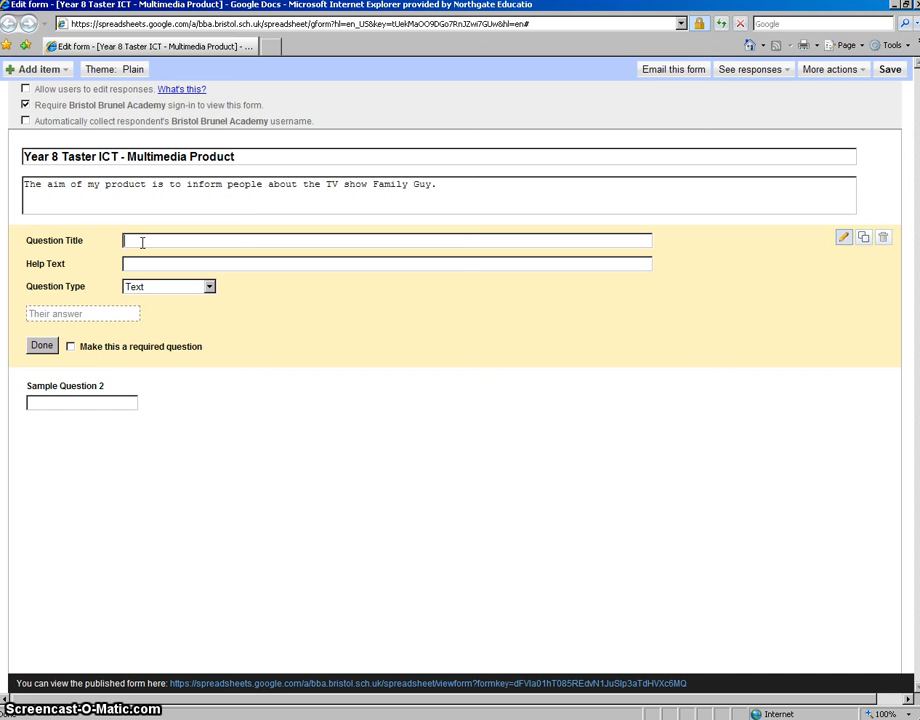
text(Di)
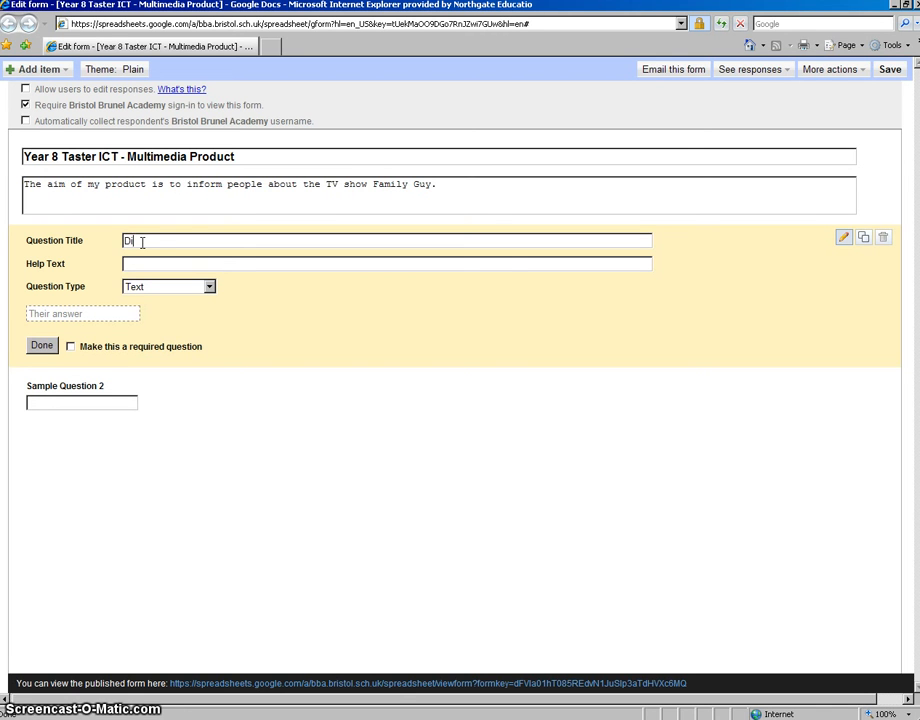
text(d you find the)
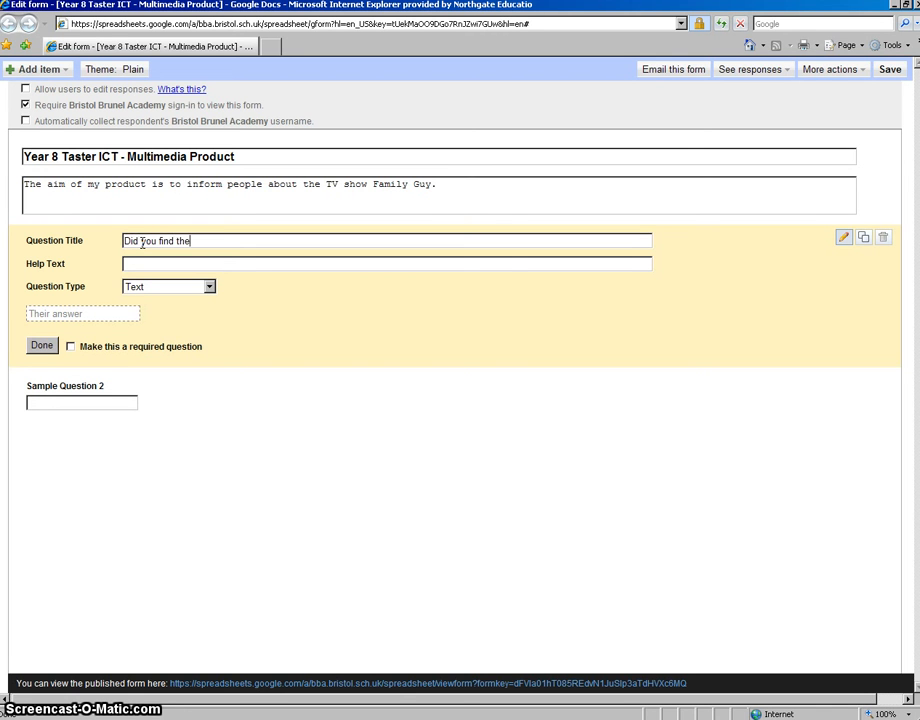
text( navigation system easy to use)
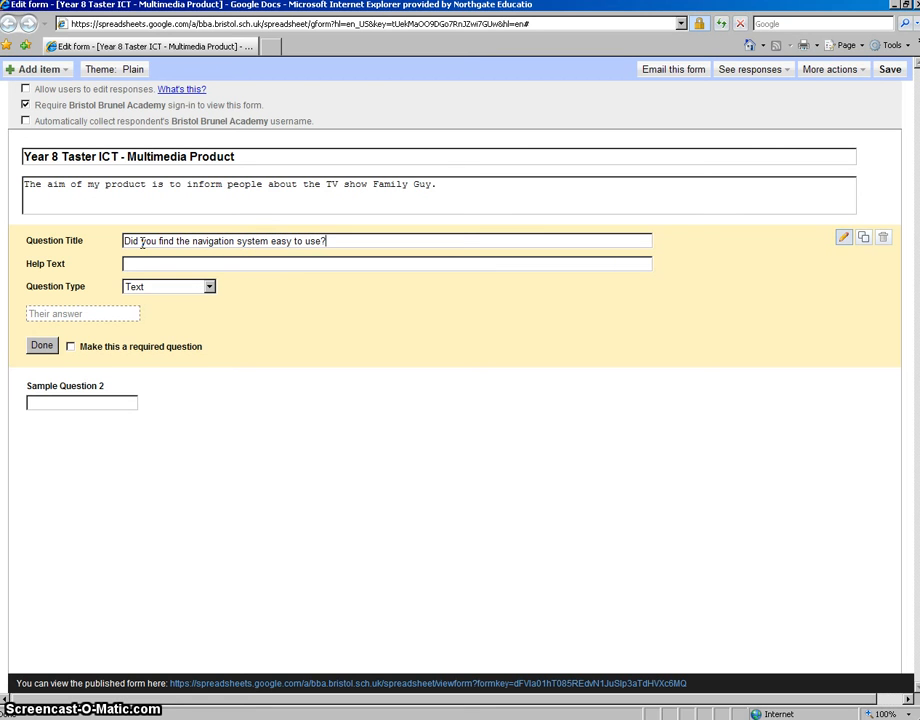
text(?)
click(129, 262)
Step: Make the navigation question a required multiple choice question with the options Yes and No, and finish editing it
click(210, 288)
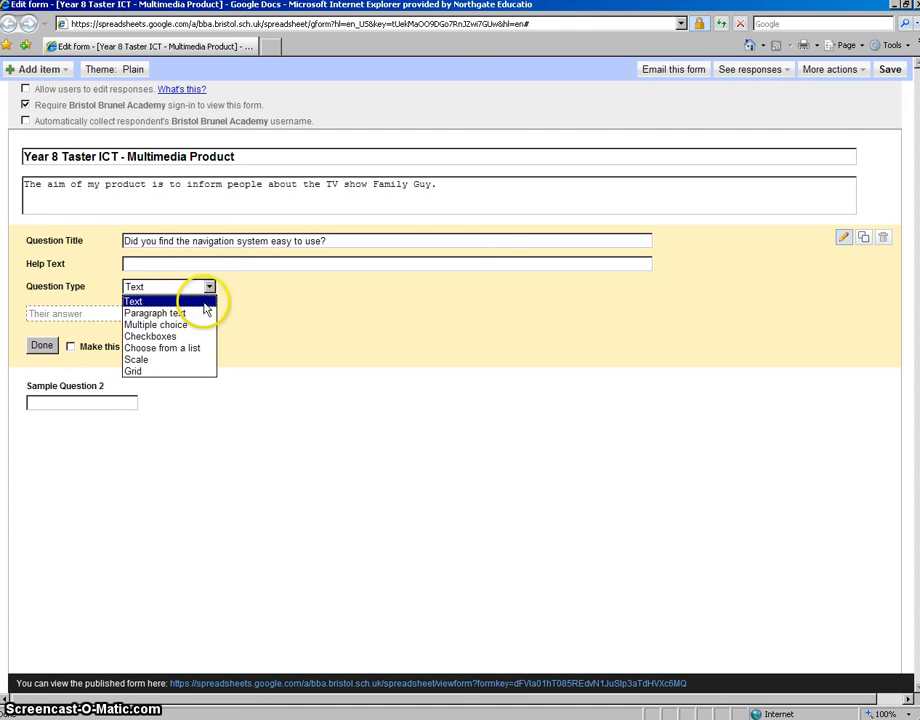
click(189, 325)
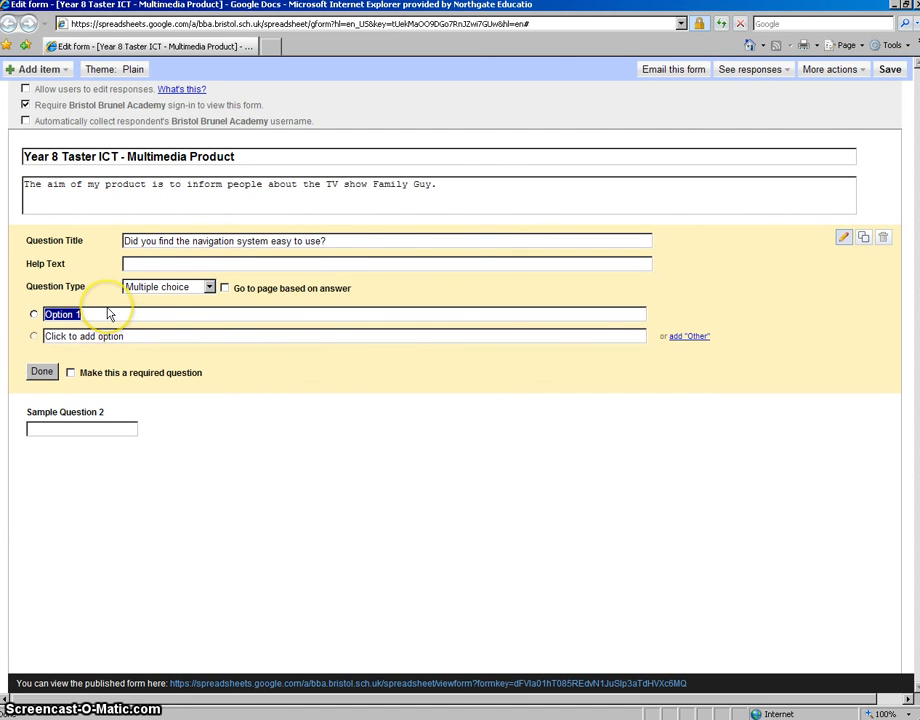
text(Yes)
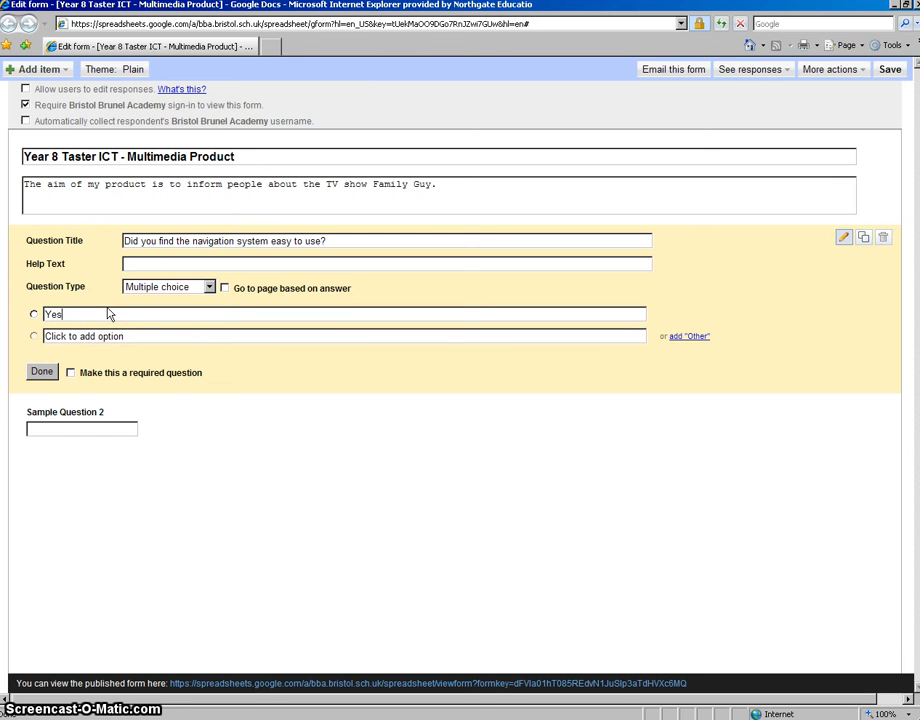
click(103, 339)
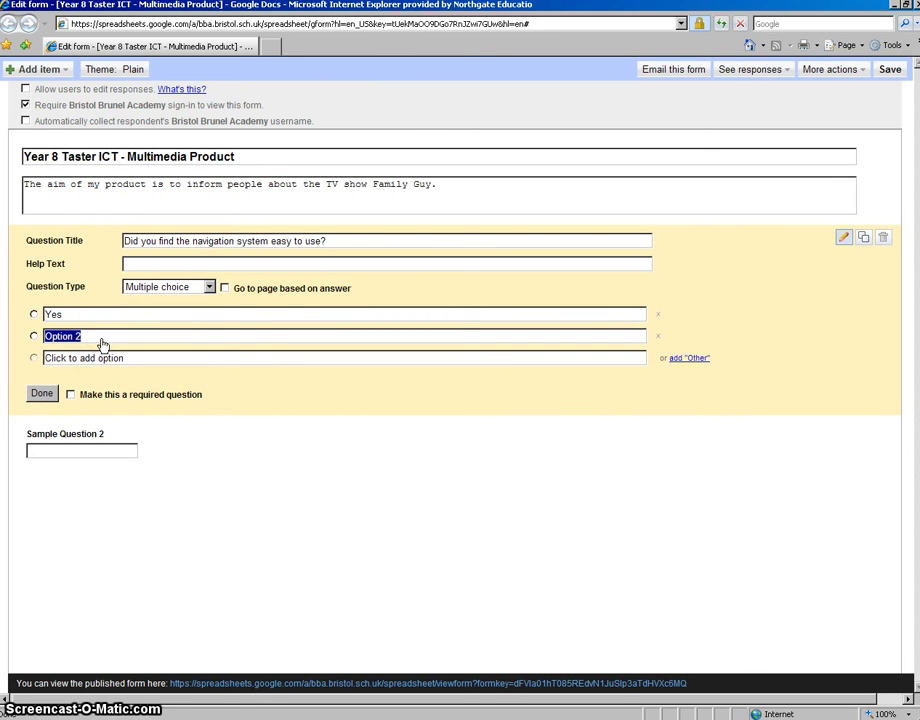
text(No)
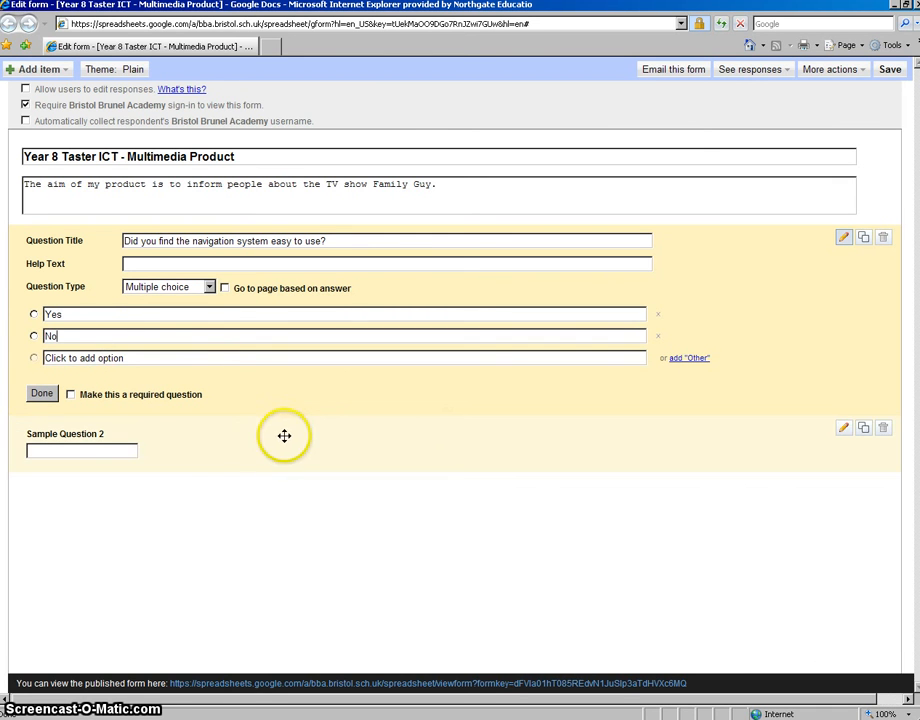
click(71, 396)
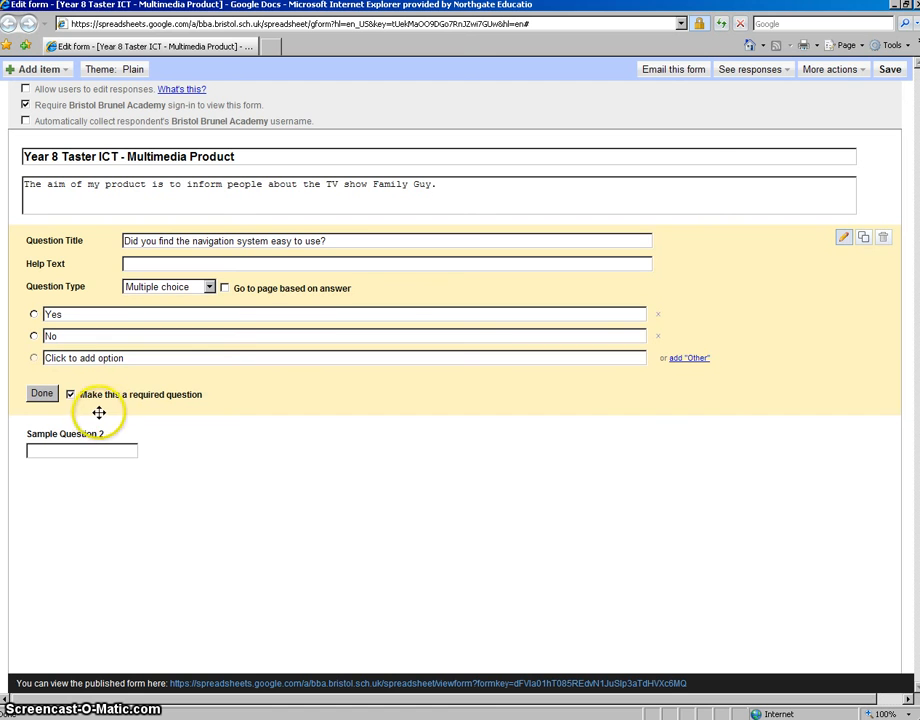
click(42, 394)
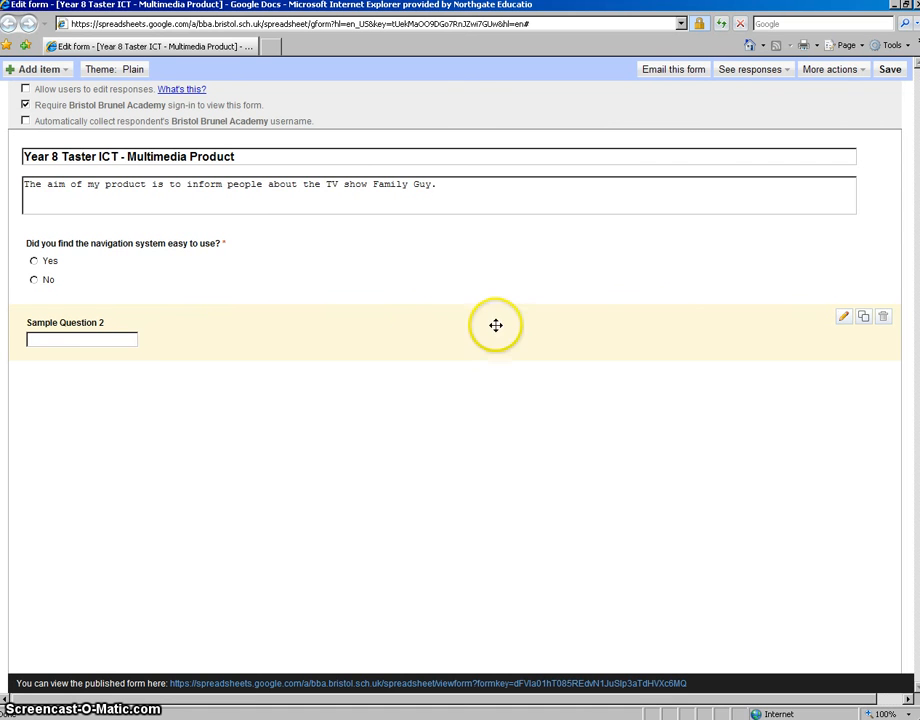
Step: Open Sample Question 2 for editing and title it "How appropriate did you find the content of my product?"
click(843, 318)
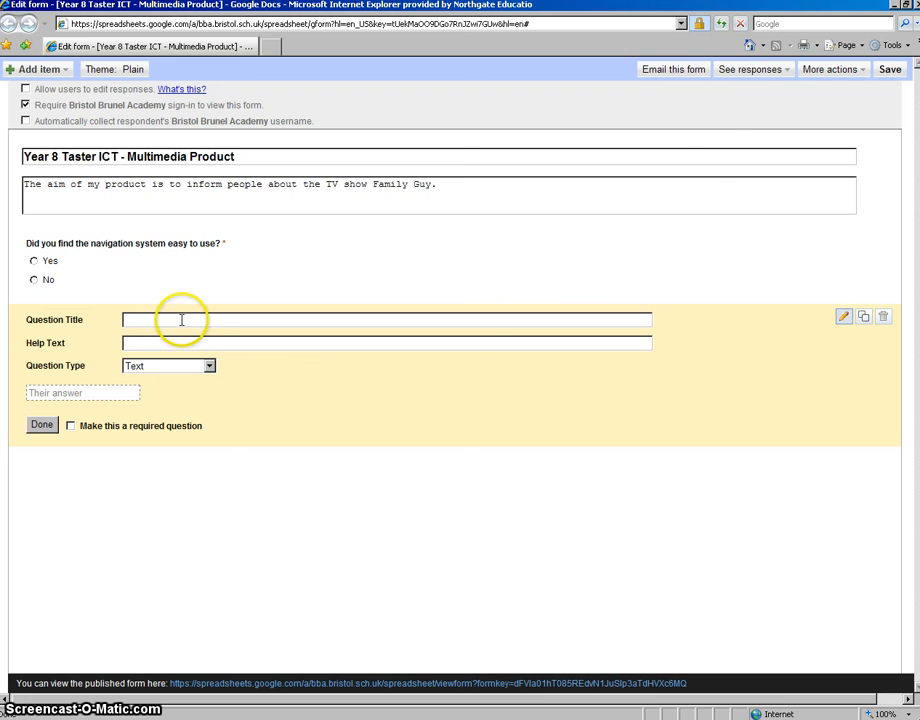
click(147, 318)
text(How appropriate did)
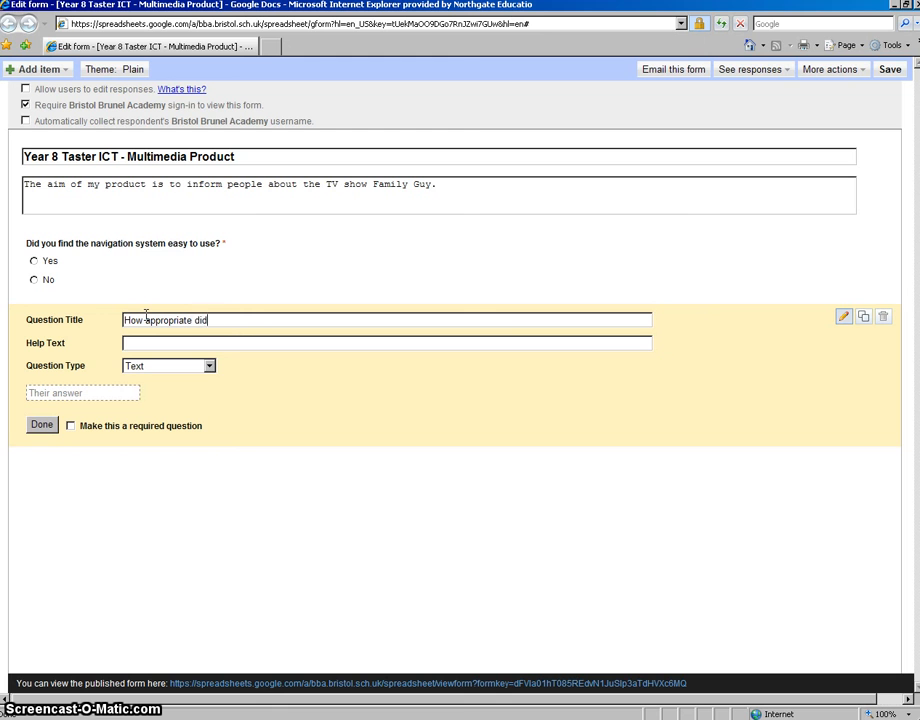
text( you find the )
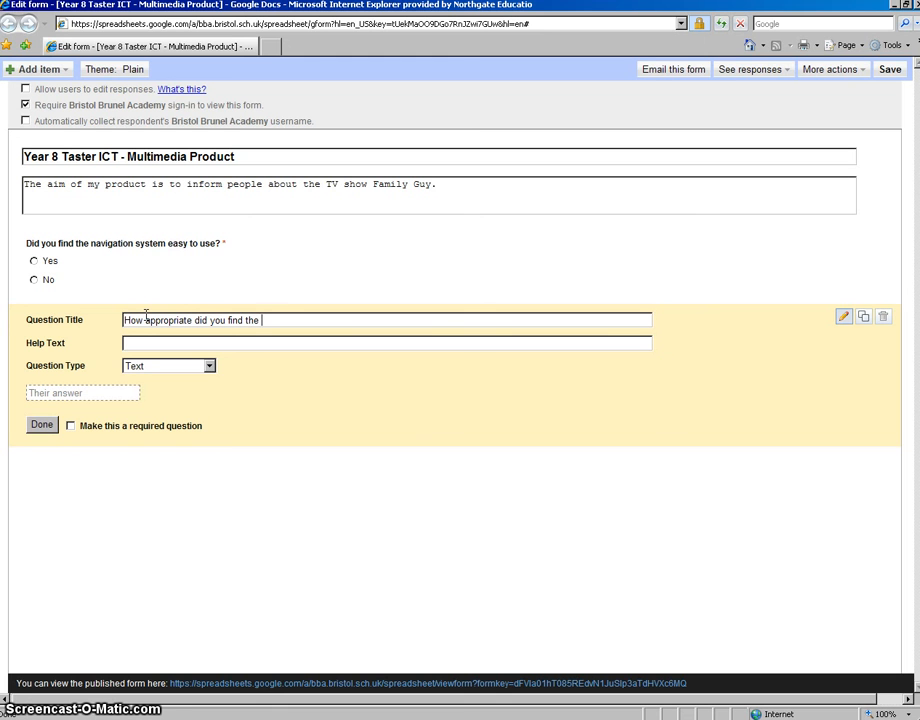
text(content of )
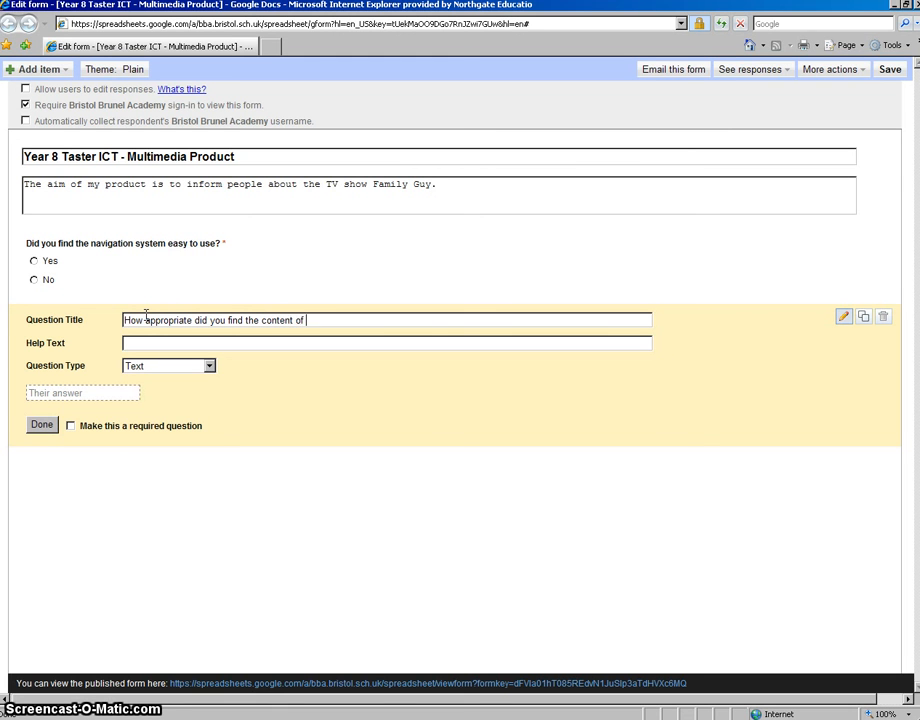
text(my product?)
Step: Add the help text "Images and text" to the question about the product's content
click(147, 344)
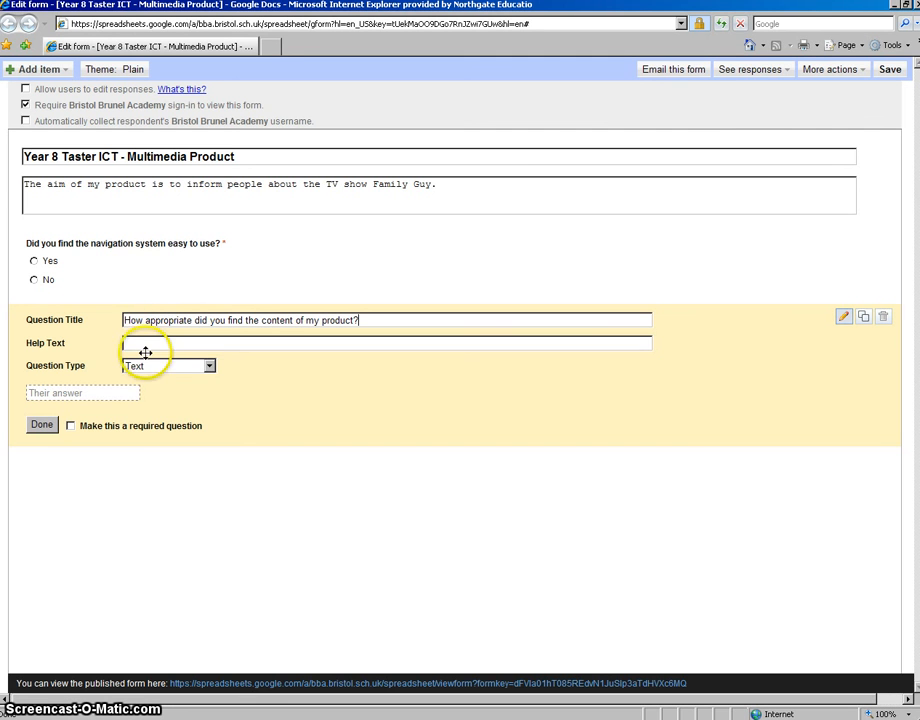
text(Images)
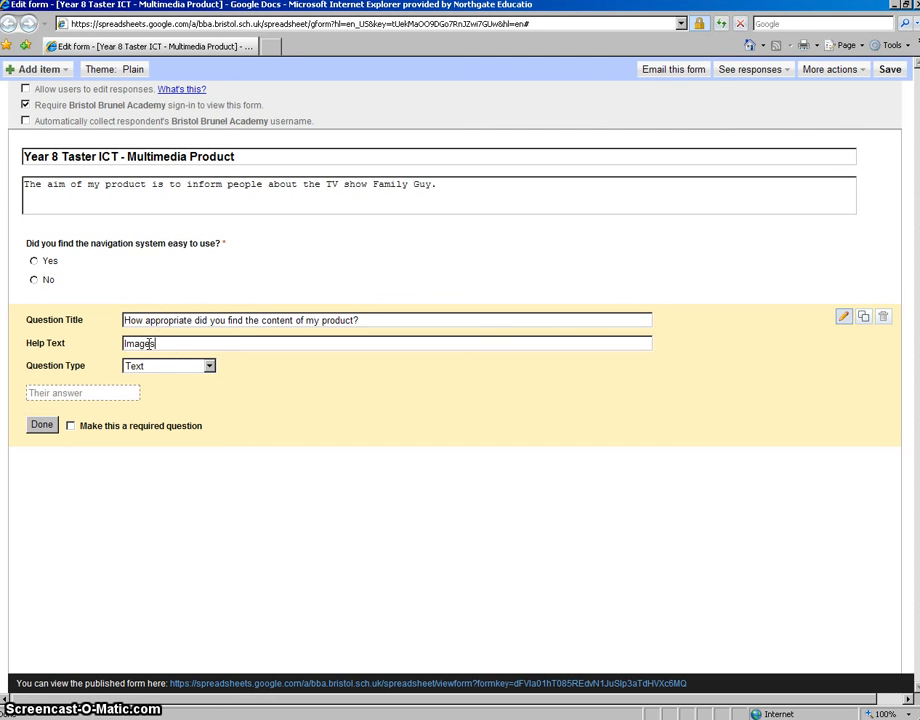
text( and text)
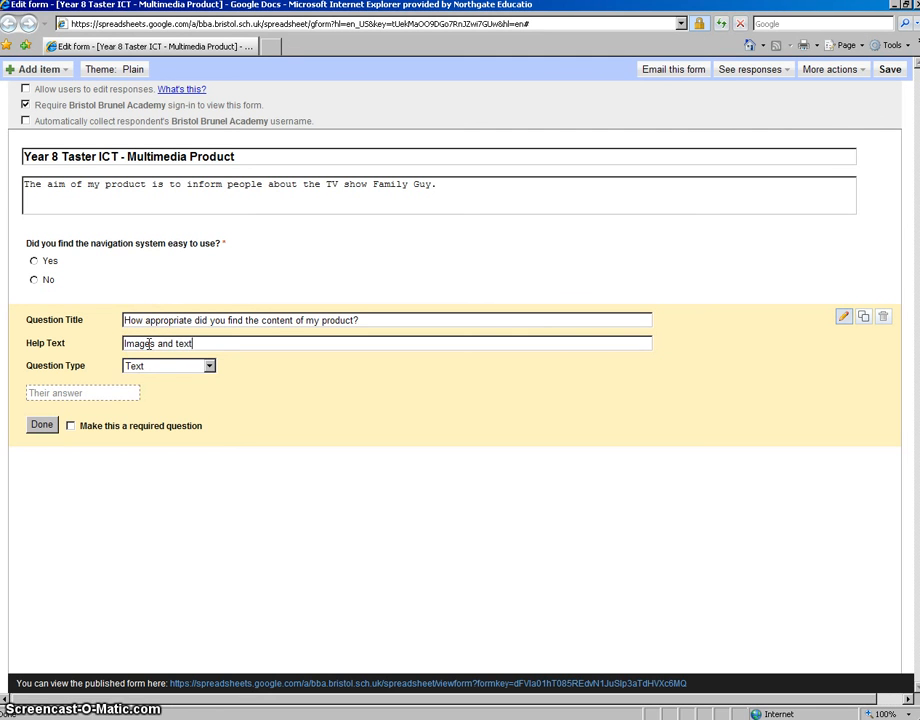
click(153, 346)
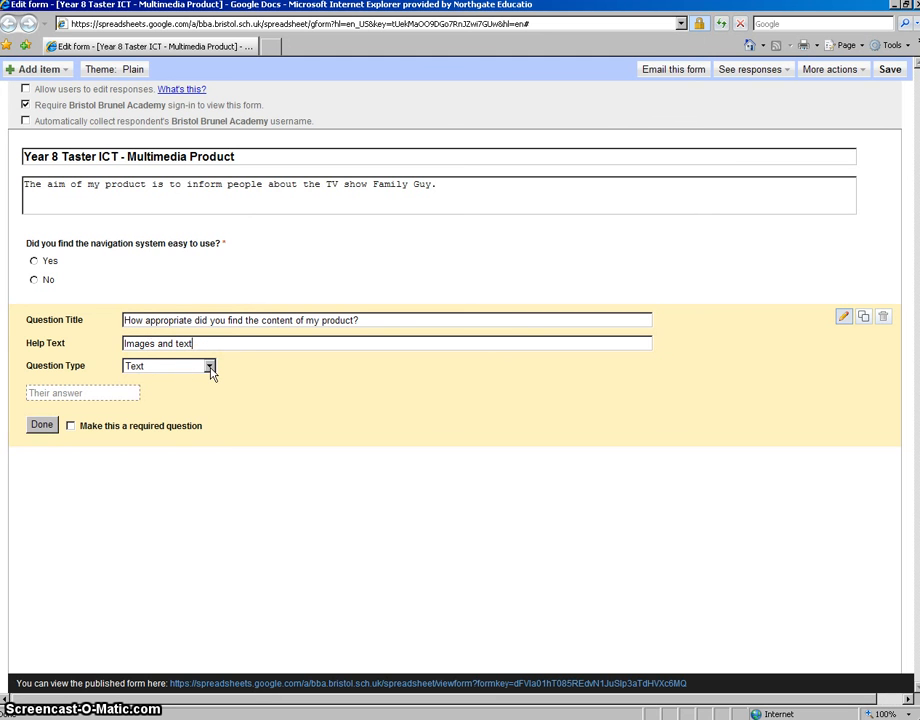
Step: Change the content question's type to Scale, with a range from 1 to 10
click(210, 368)
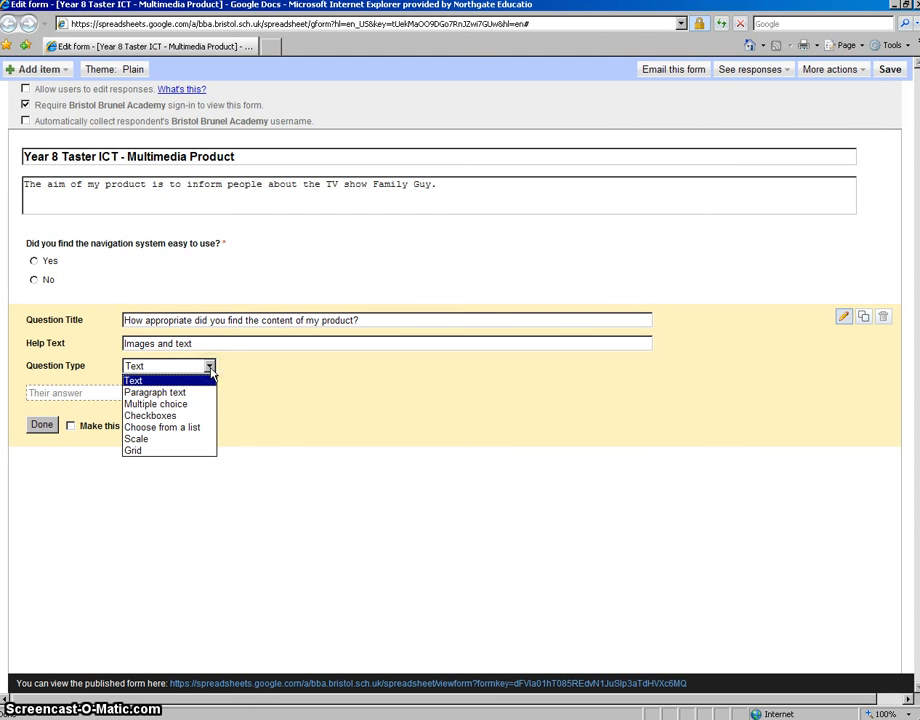
click(142, 444)
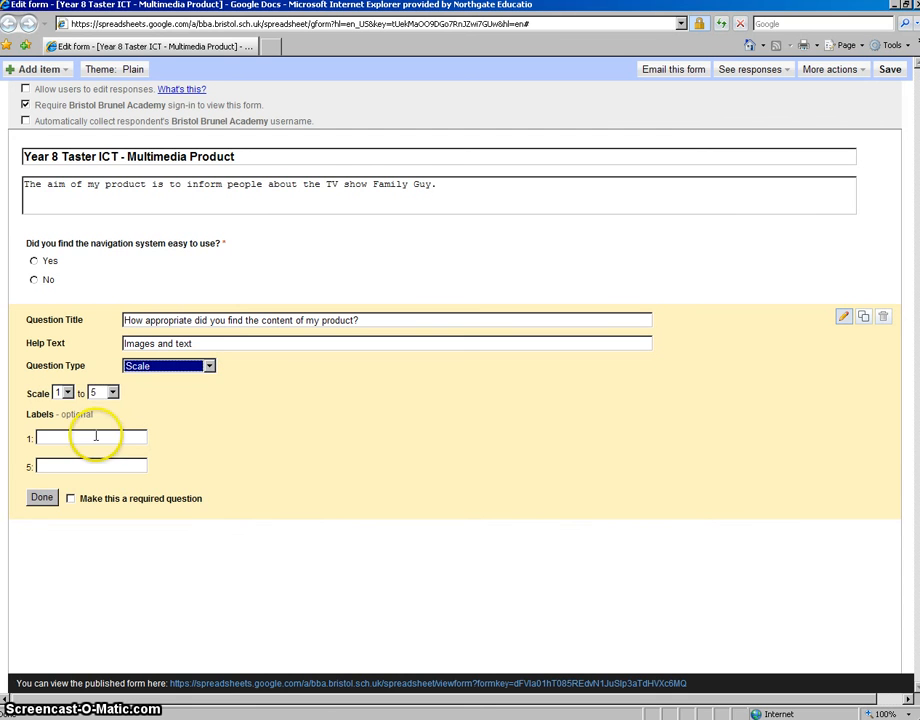
click(113, 393)
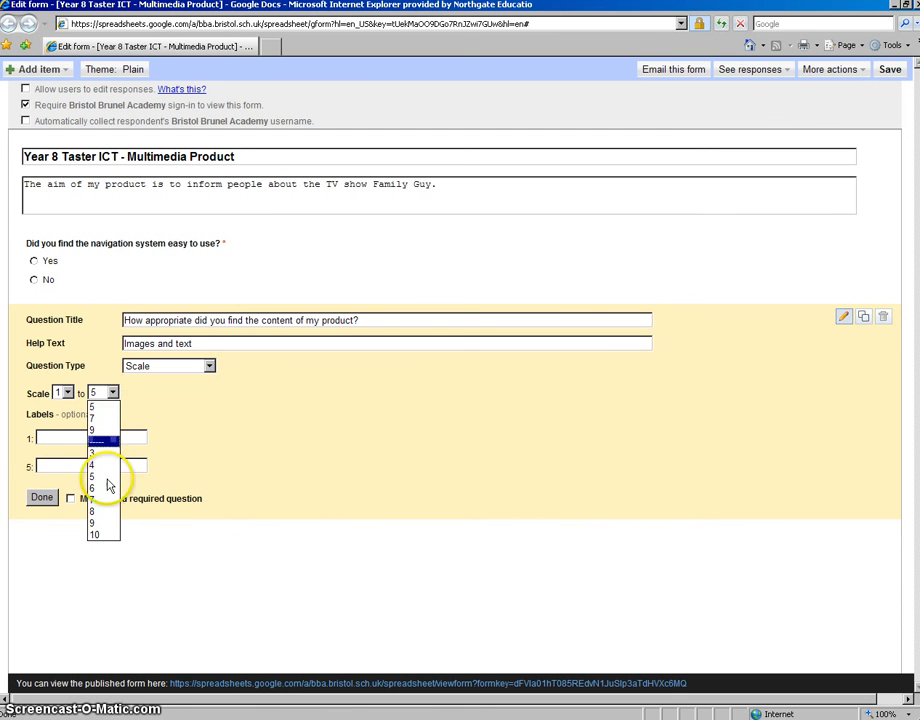
click(104, 536)
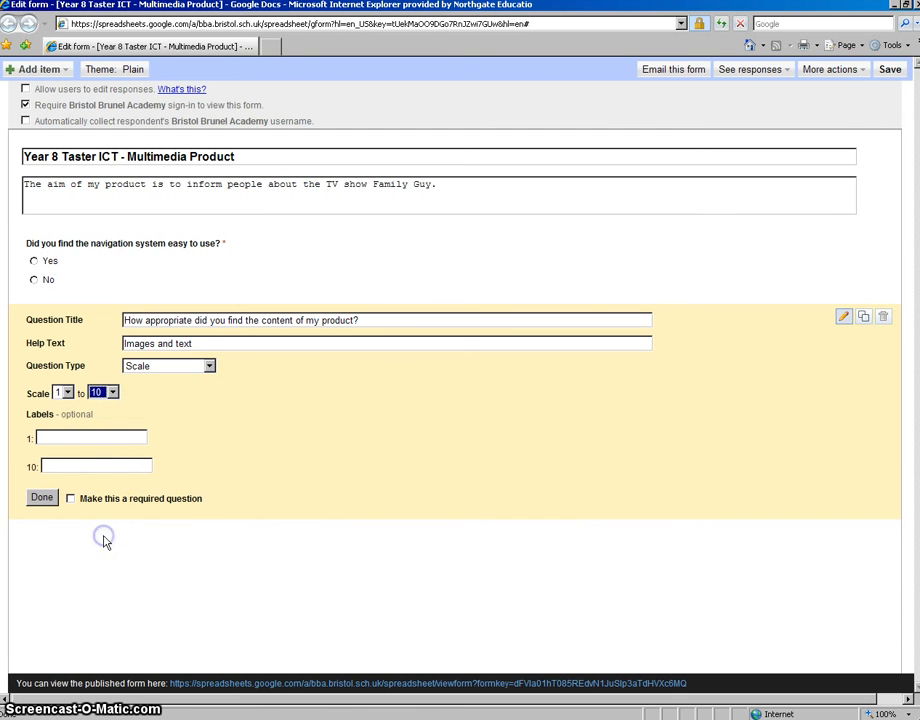
Step: Label the content question's scale "Not appropriate" at 1 and "Very appropriate" at 10
click(61, 436)
text(Not)
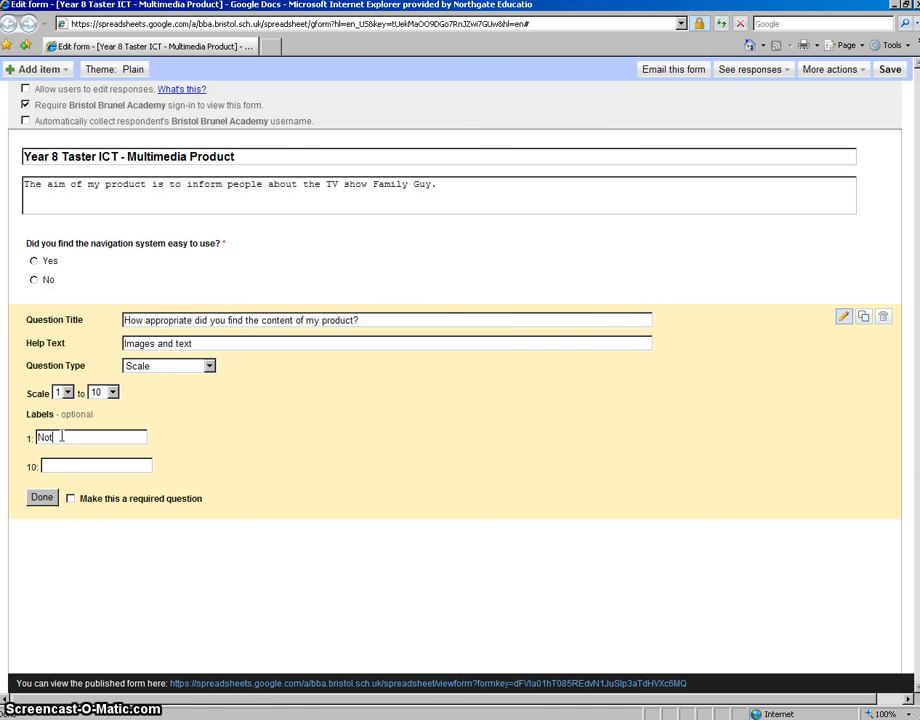
text( appropriate)
click(77, 466)
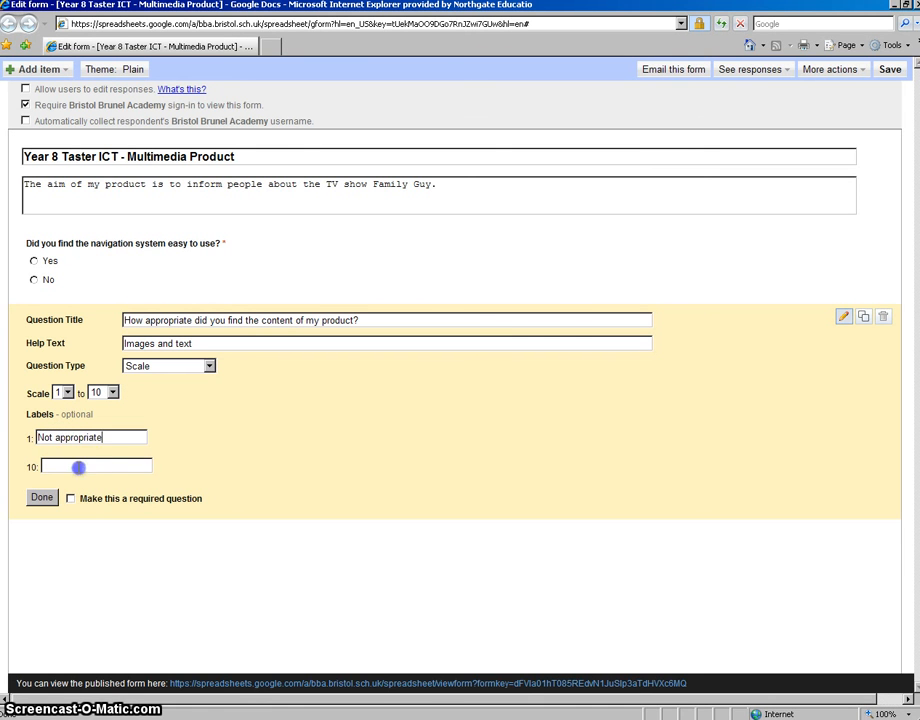
text(Ver)
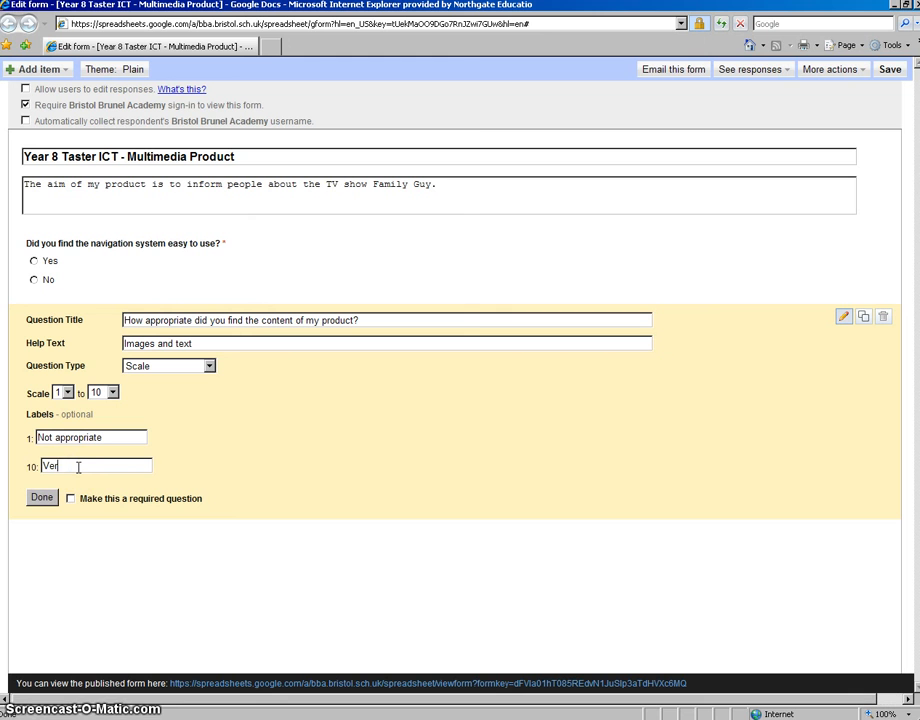
text(y appropriate)
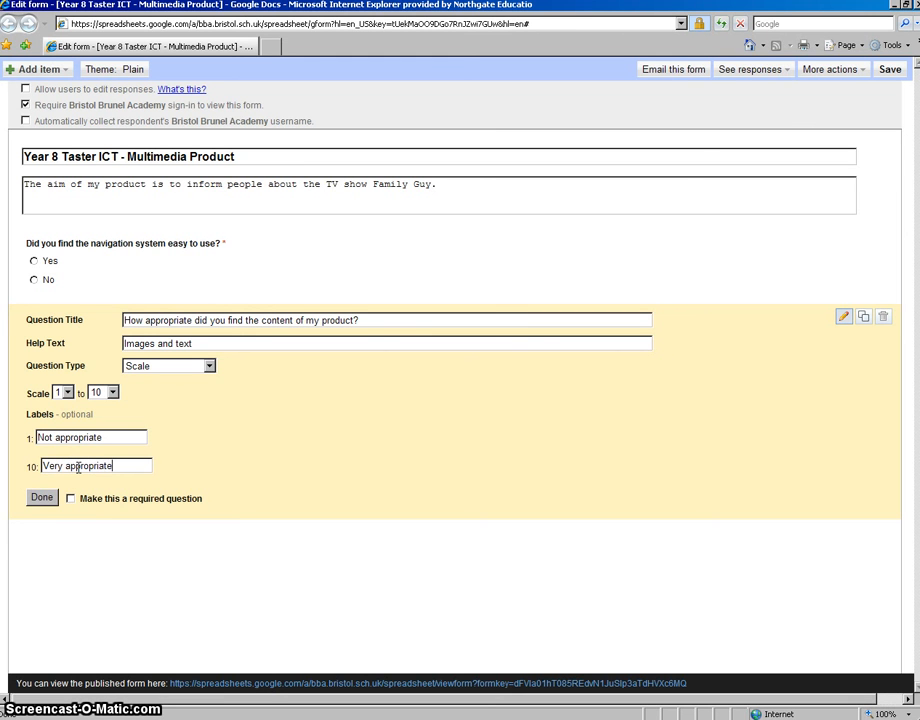
Step: Make the content scale question required and finish editing it
click(70, 499)
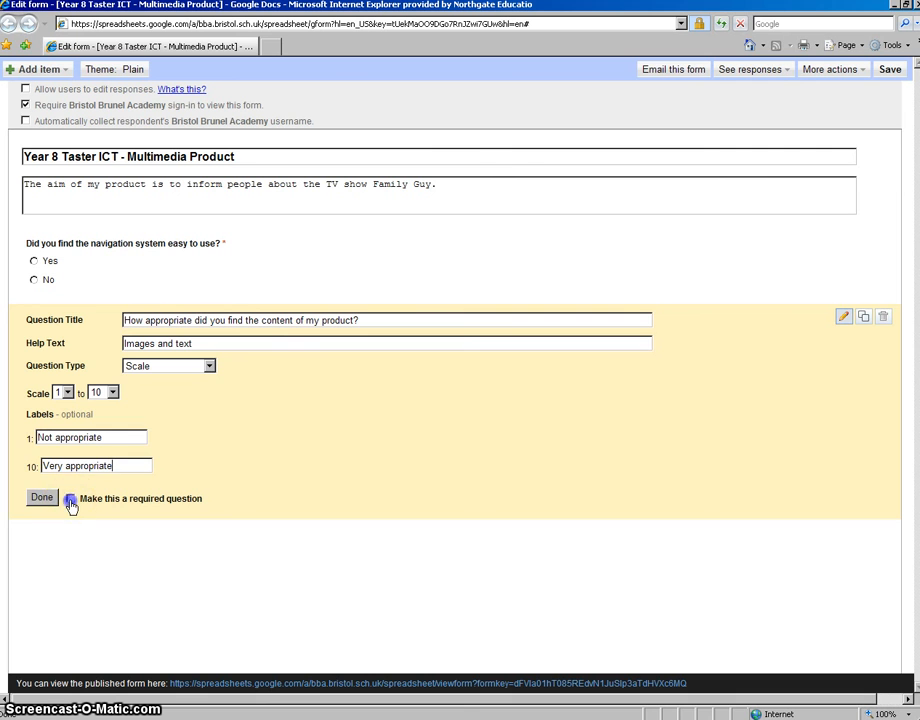
click(44, 505)
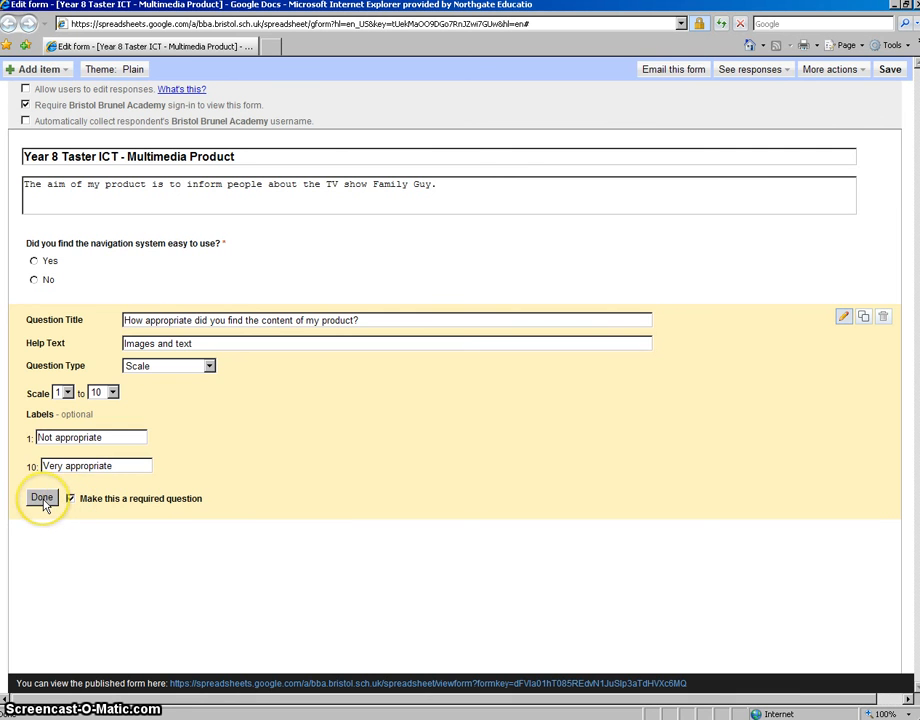
click(42, 499)
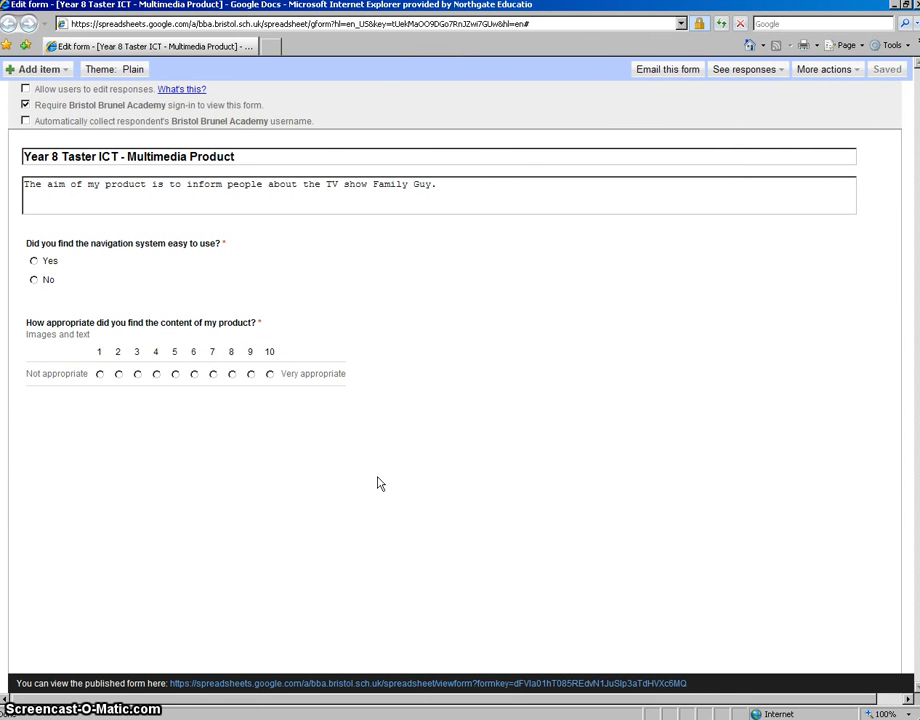
Step: Add a new multiple choice question below the content scale question
click(57, 72)
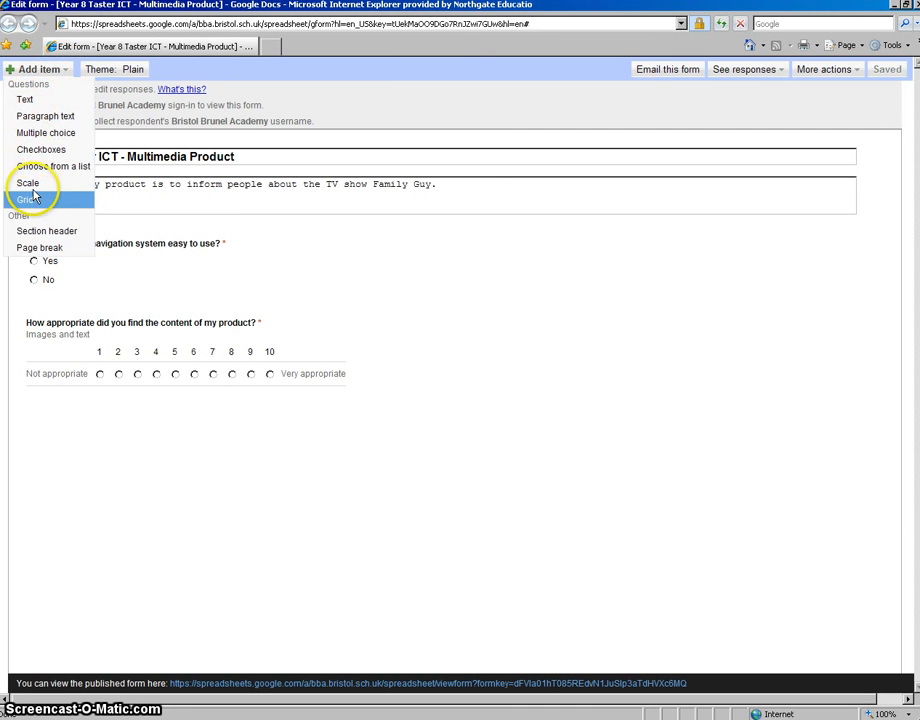
click(36, 135)
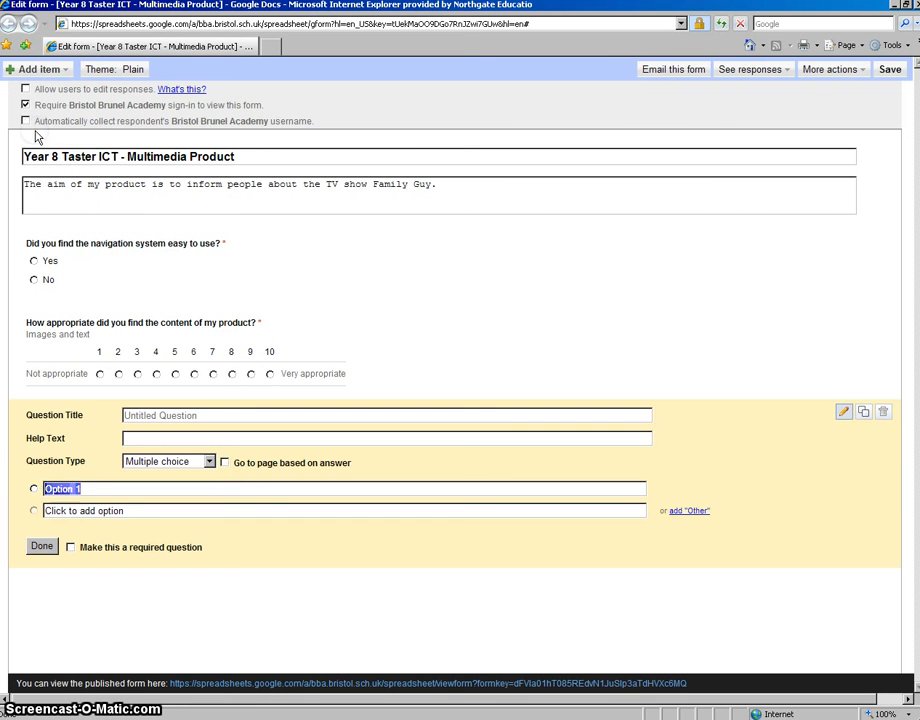